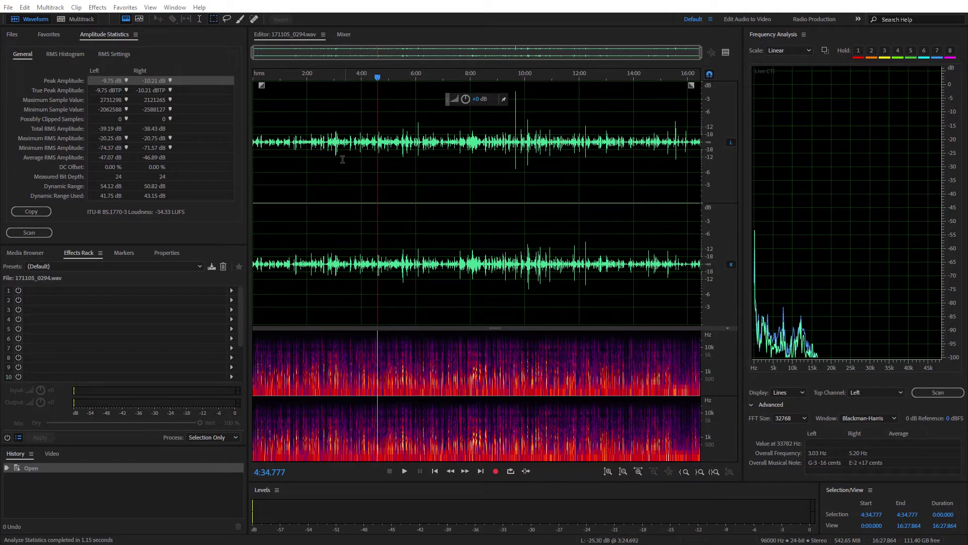
Select the recording from about 3:09 to 7:35, scan its amplitude statistics, and clear the selection
left_click_drag(339, 162, 459, 164)
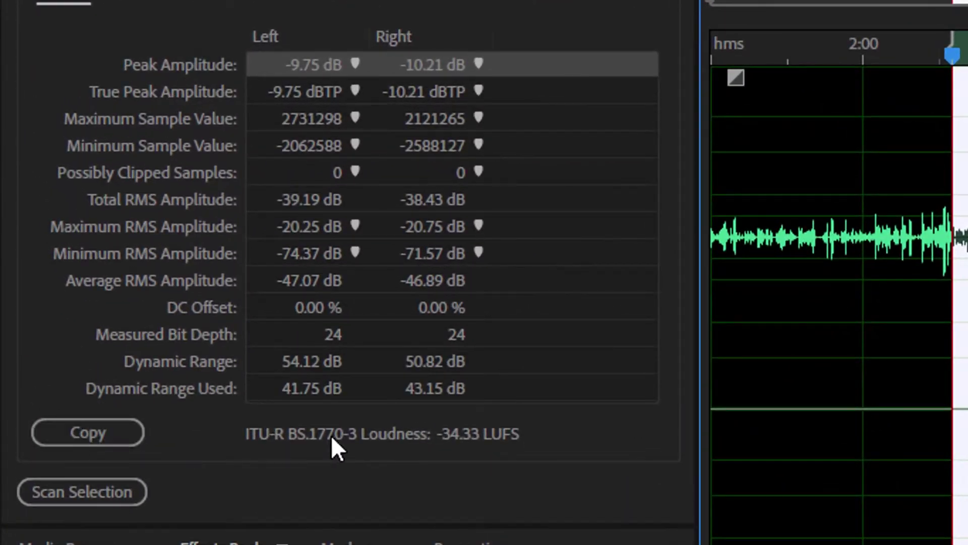
left_click(38, 496)
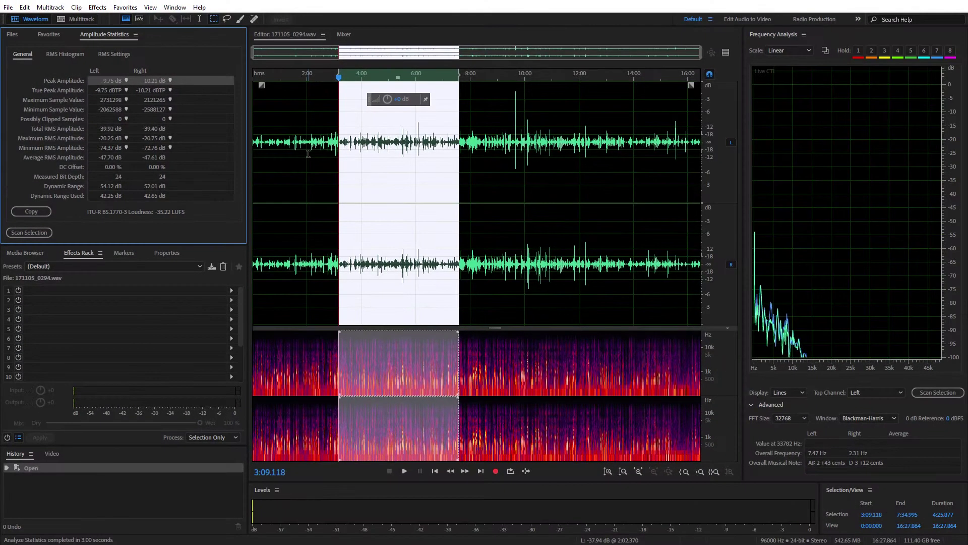
left_click(407, 165)
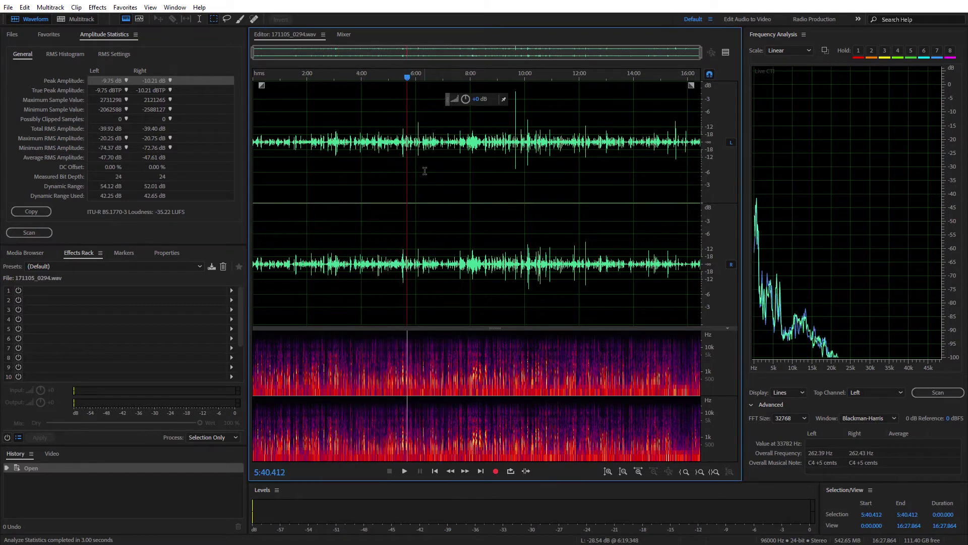
Scan the amplitude statistics of the loud peak between about 9:29 and 9:52, and return the playhead to just before it
left_click(511, 141)
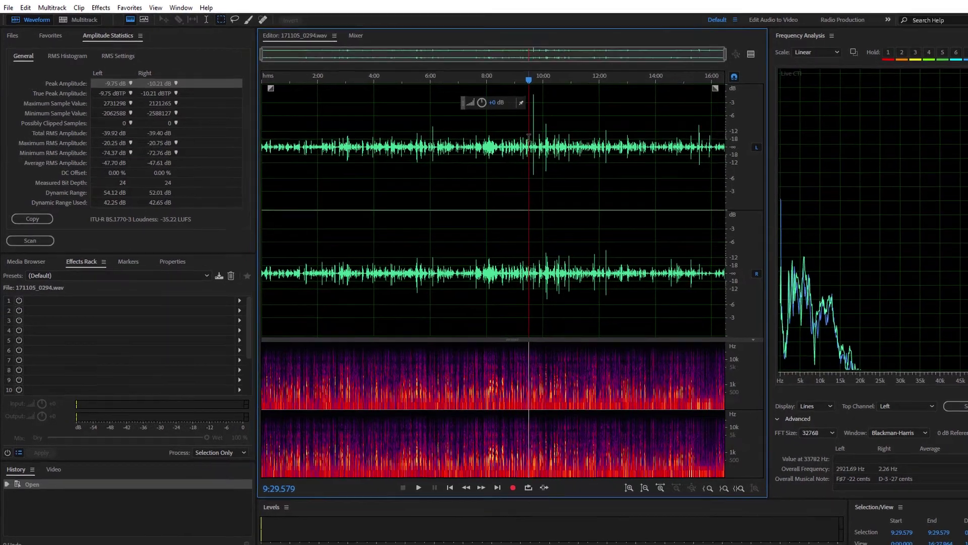
left_click_drag(528, 137, 538, 137)
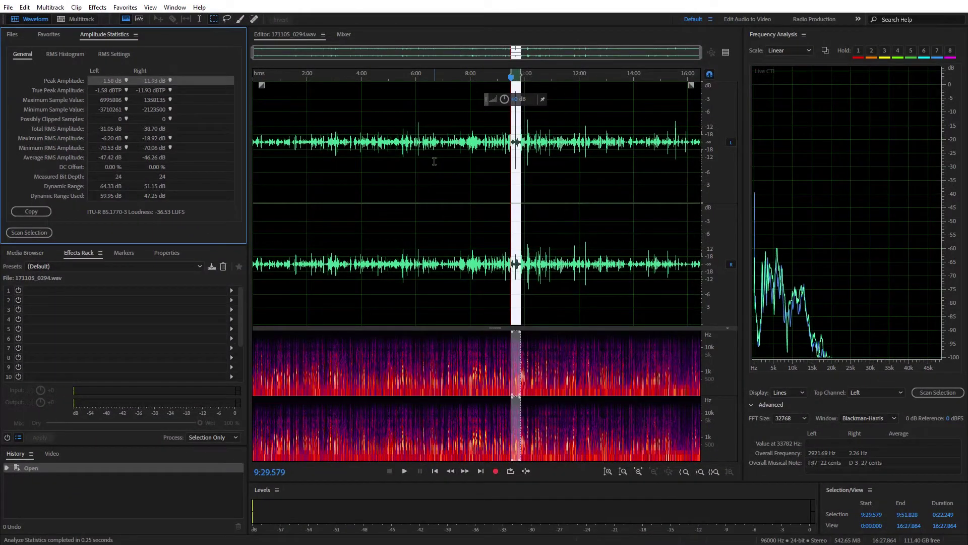
left_click(434, 161)
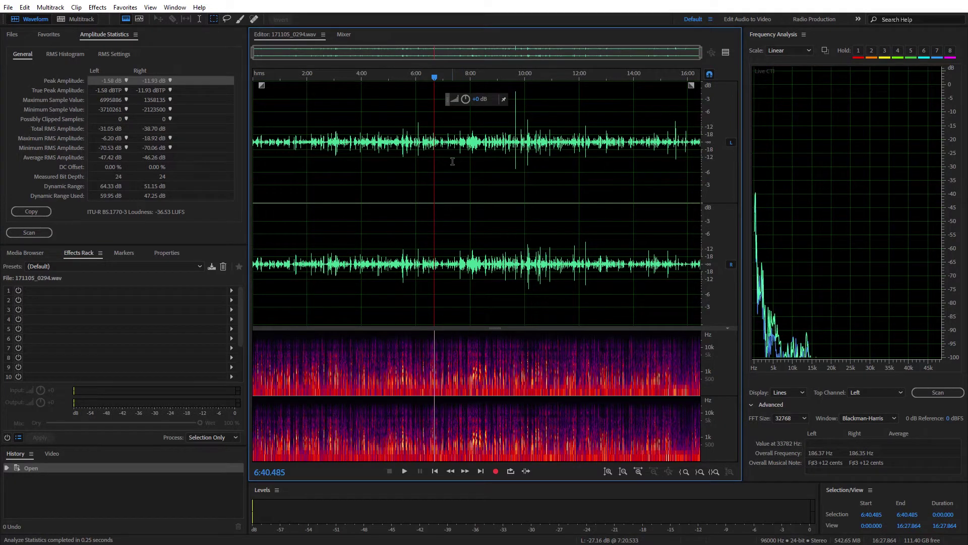
left_click(511, 121)
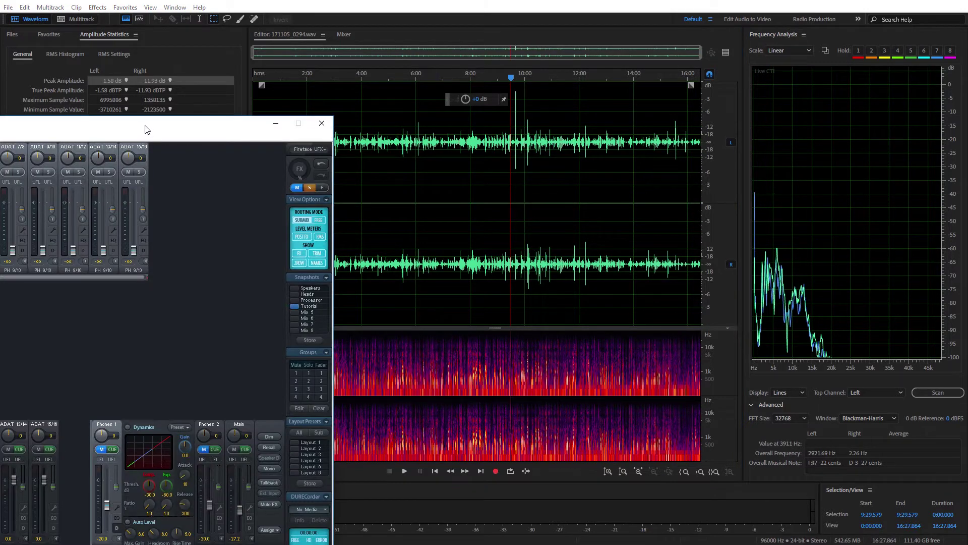
In RME TotalMix FX, raise the Phones 1 Auto Level maximum gain, set its rise time to 9.9, and return to Audition
double_click(147, 126)
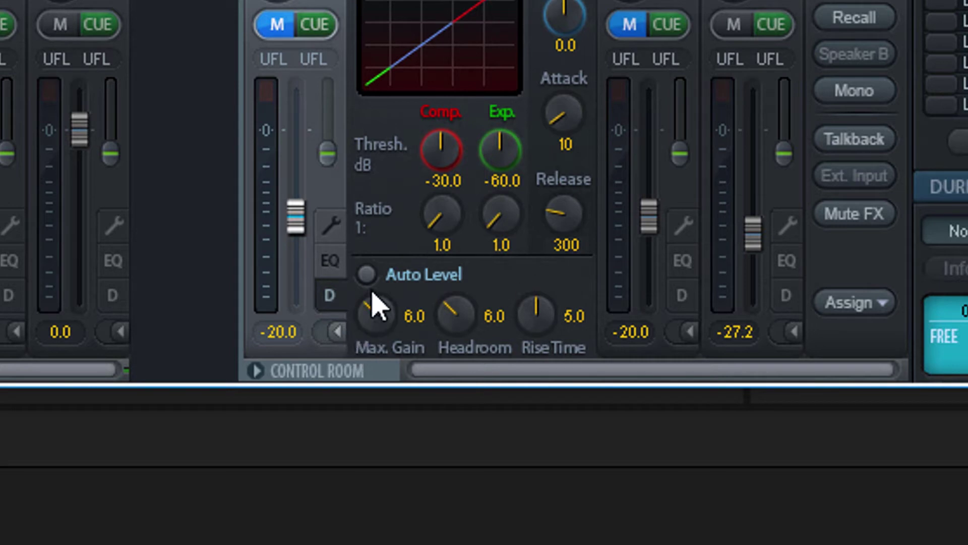
left_click_drag(372, 309, 317, 208)
mouse_move(545, 315)
left_mouse_down()
mouse_move(509, 194)
mouse_move(521, 17)
mouse_move(543, 312)
left_mouse_up()
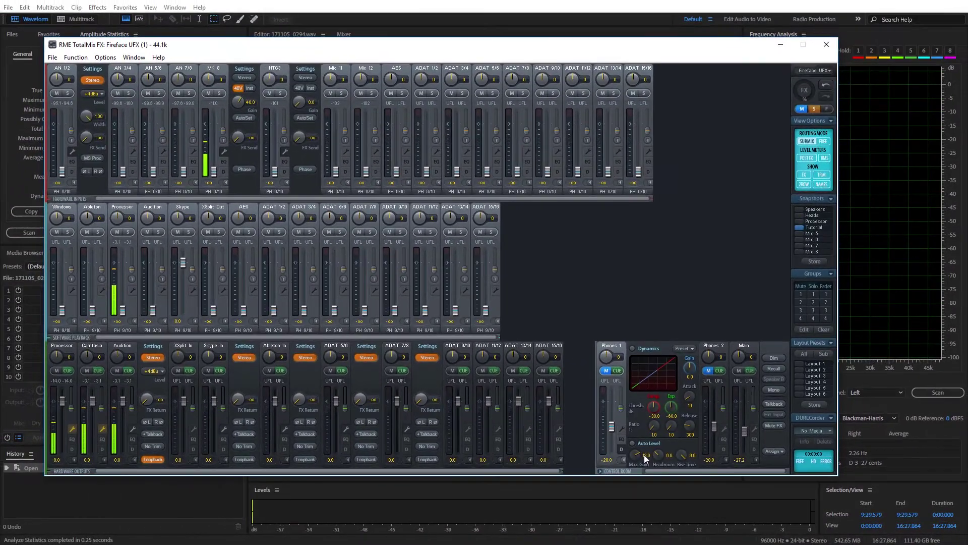
left_click(712, 5)
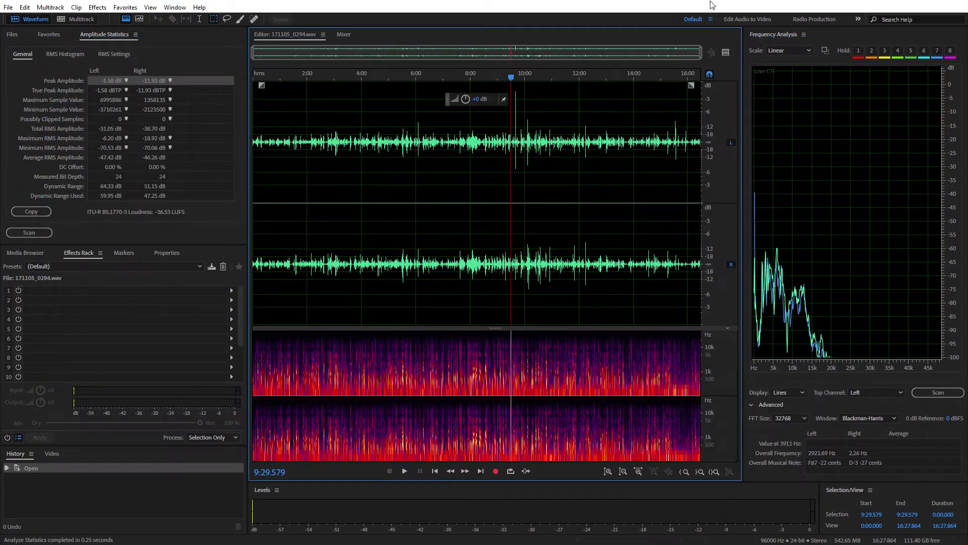
Place the playhead at about 4:25 and add a Hard Limiter to the first effects rack slot
left_click(372, 172)
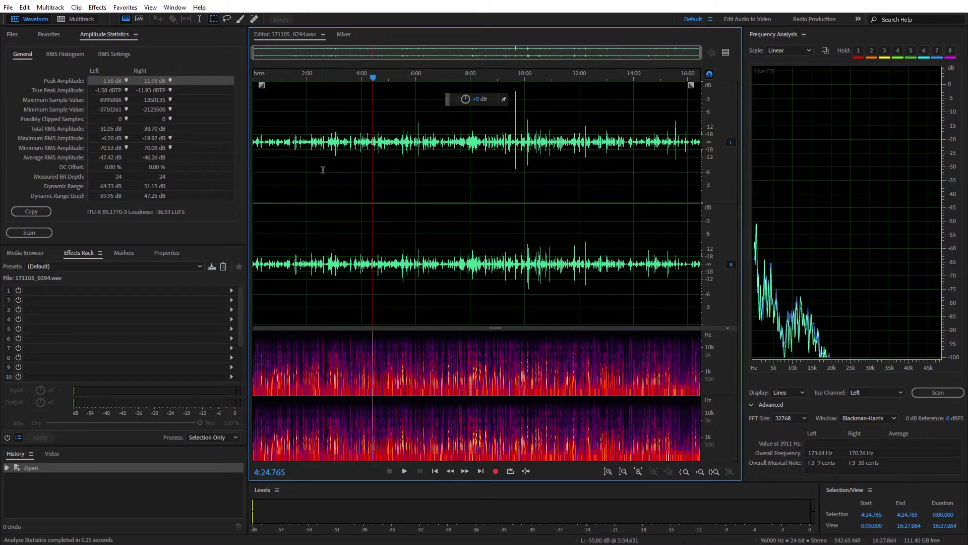
left_click(97, 7)
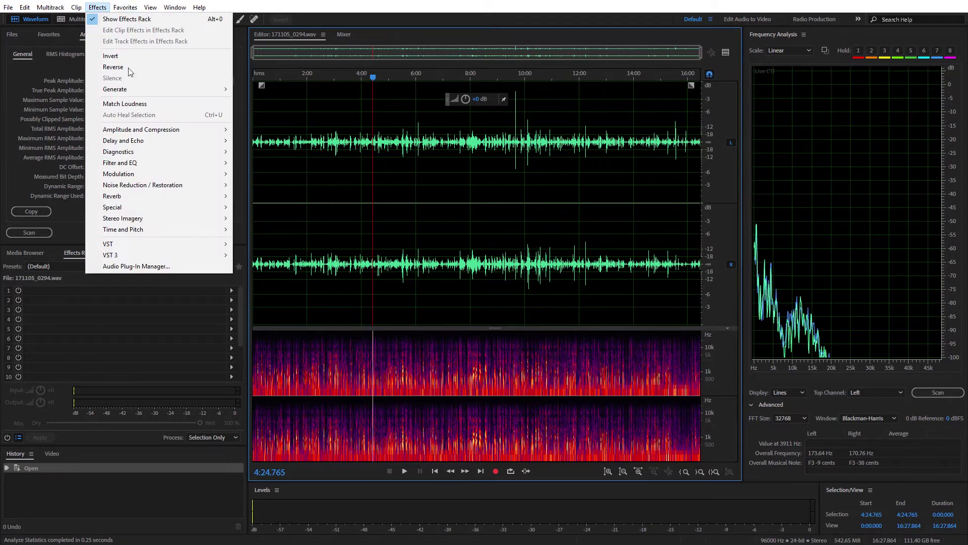
left_click(280, 6)
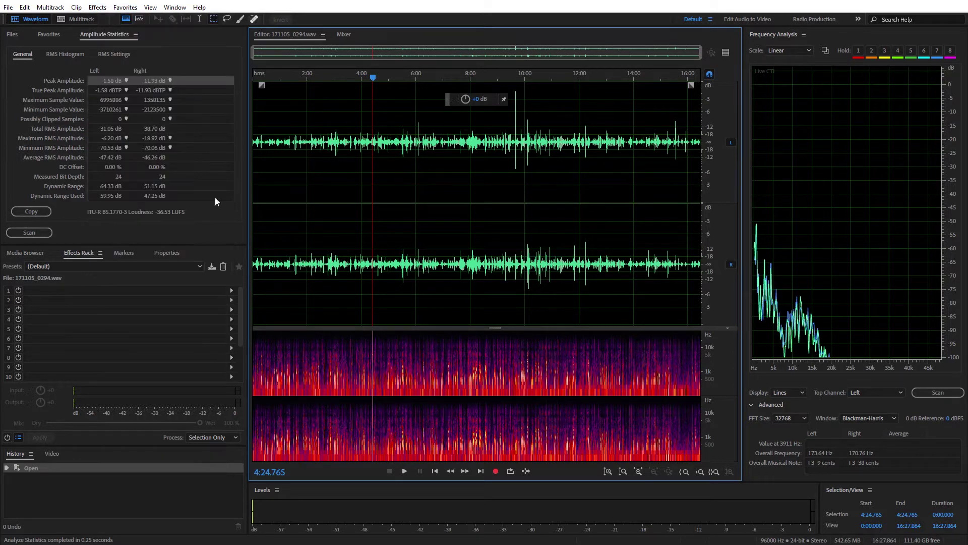
left_click(232, 291)
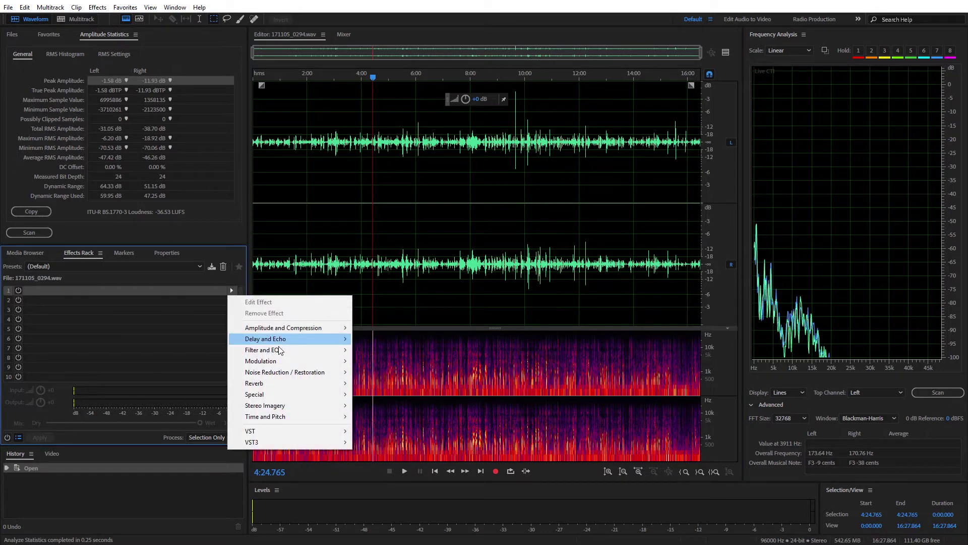
mouse_move(279, 328)
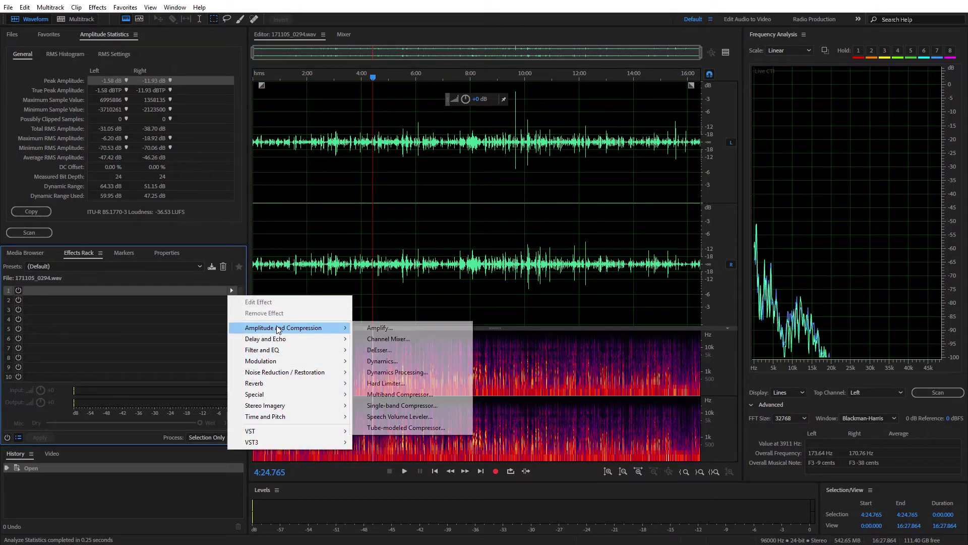
left_click(396, 383)
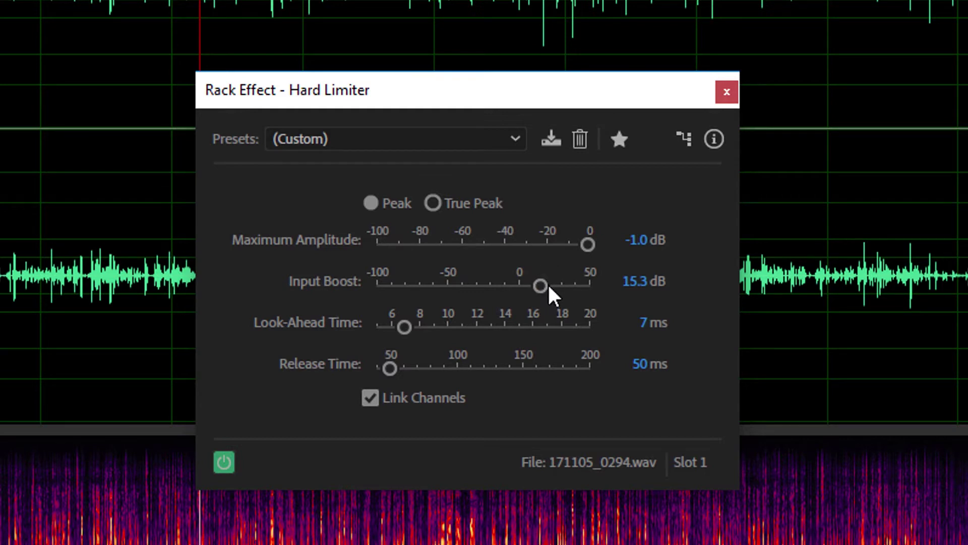
Set the Hard Limiter's input boost to 14.8 dB and its release time to 40 ms
left_click_drag(549, 286, 610, 279)
left_click_drag(601, 298, 554, 297)
mouse_move(636, 285)
left_mouse_down()
mouse_move(666, 279)
mouse_move(668, 296)
mouse_move(638, 300)
left_mouse_up()
left_click_drag(640, 365, 529, 366)
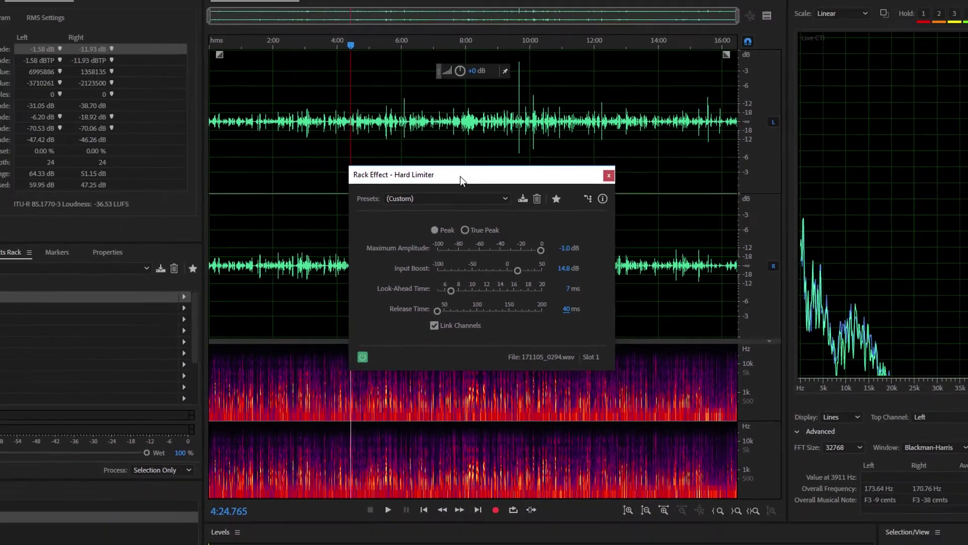
Play the recording while trying input boosts of 24.2 dB and 18.2 dB, and settle on 15.5 dB
left_click_drag(436, 126, 0, 109)
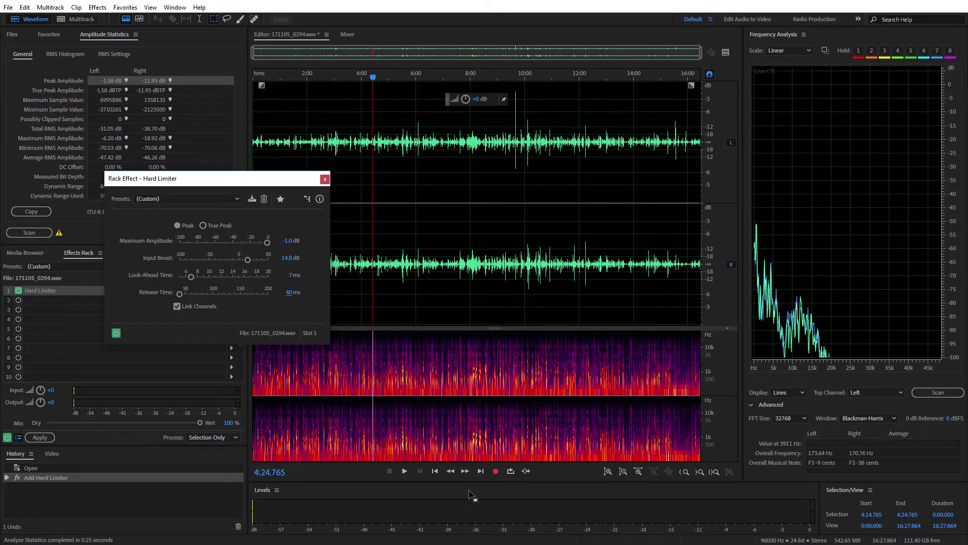
left_click(408, 473)
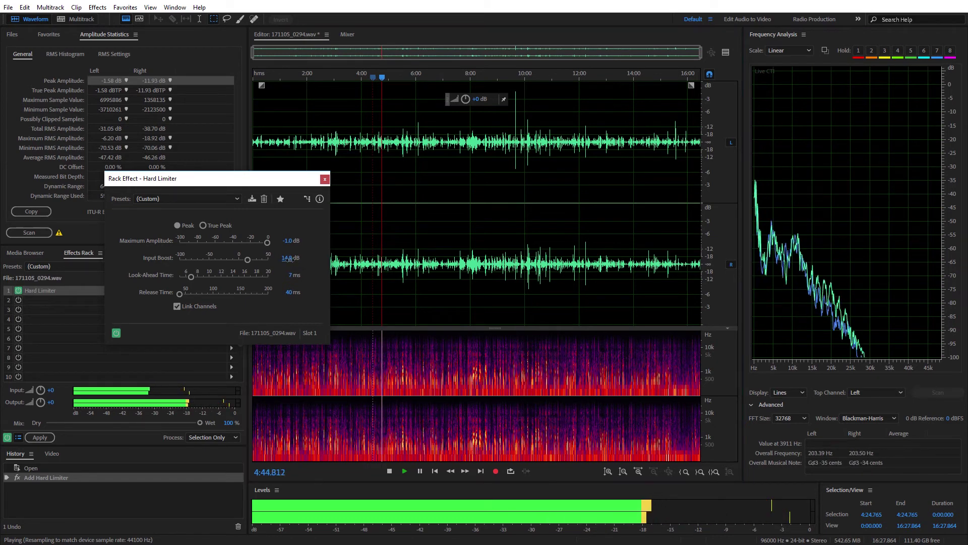
left_click_drag(284, 263, 353, 262)
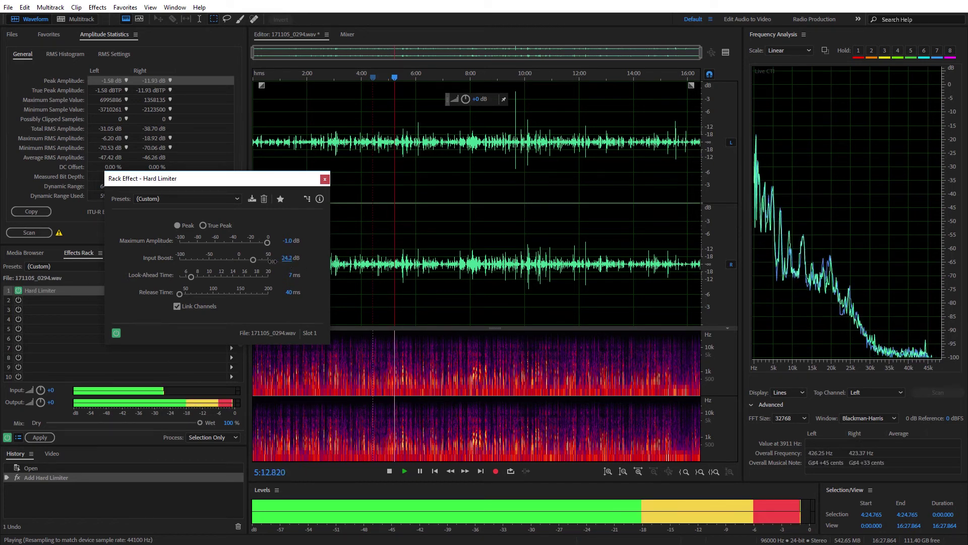
left_click_drag(260, 259, 242, 260)
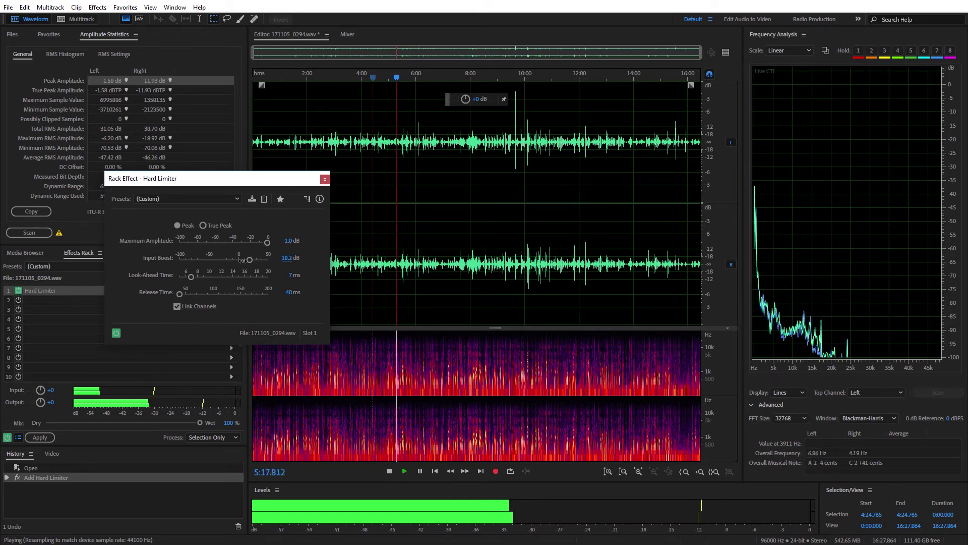
left_click_drag(242, 261, 241, 260)
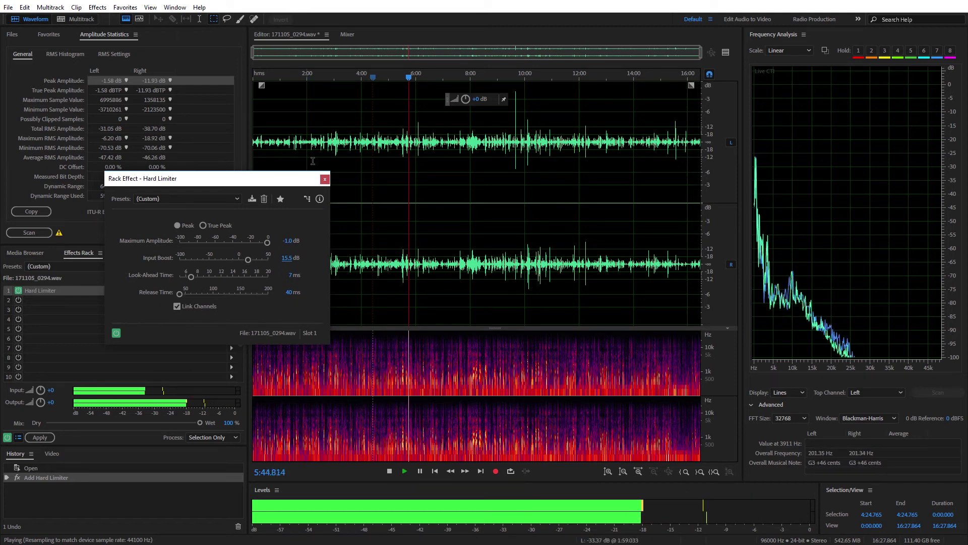
Close the limiter settings, stop playback, and apply the effects rack to the whole file before checking the processed waveform
left_click(324, 179)
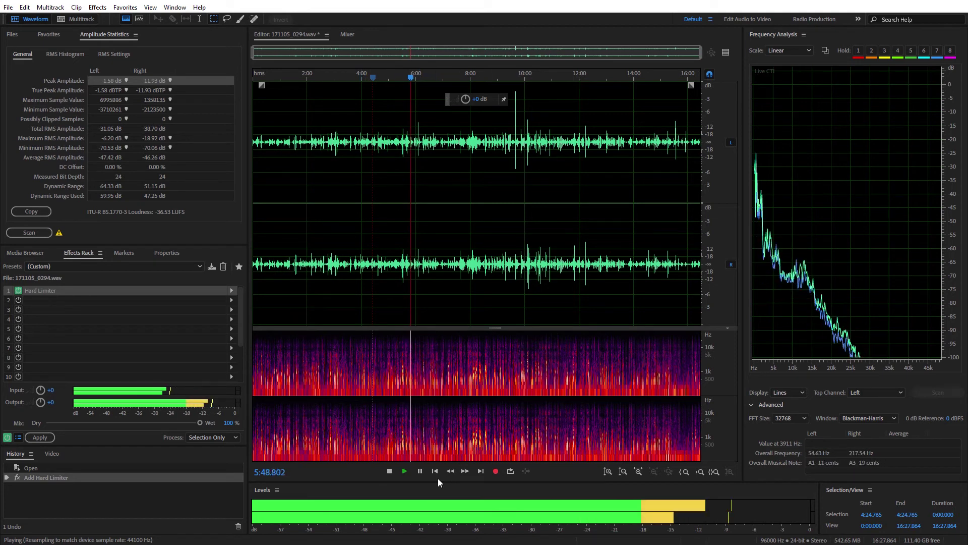
left_click(388, 471)
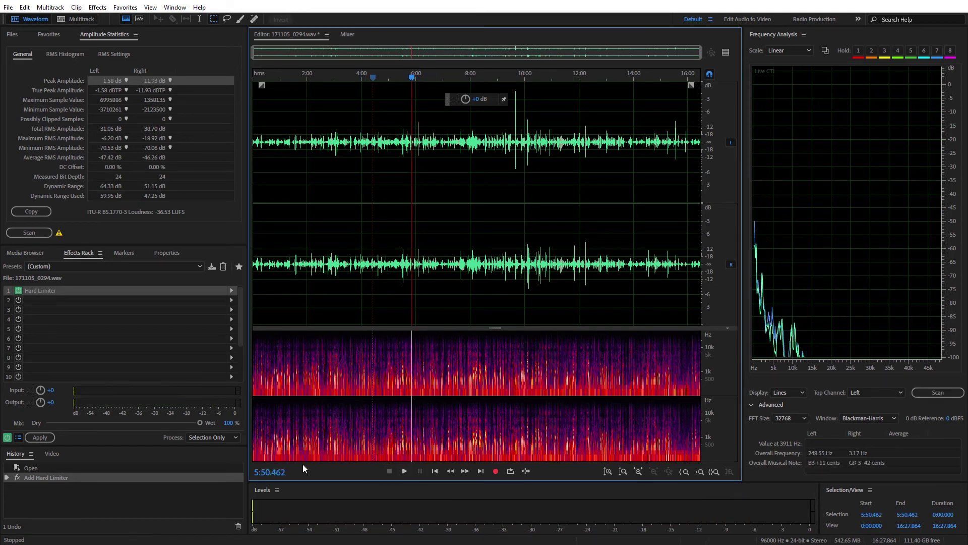
left_click(42, 437)
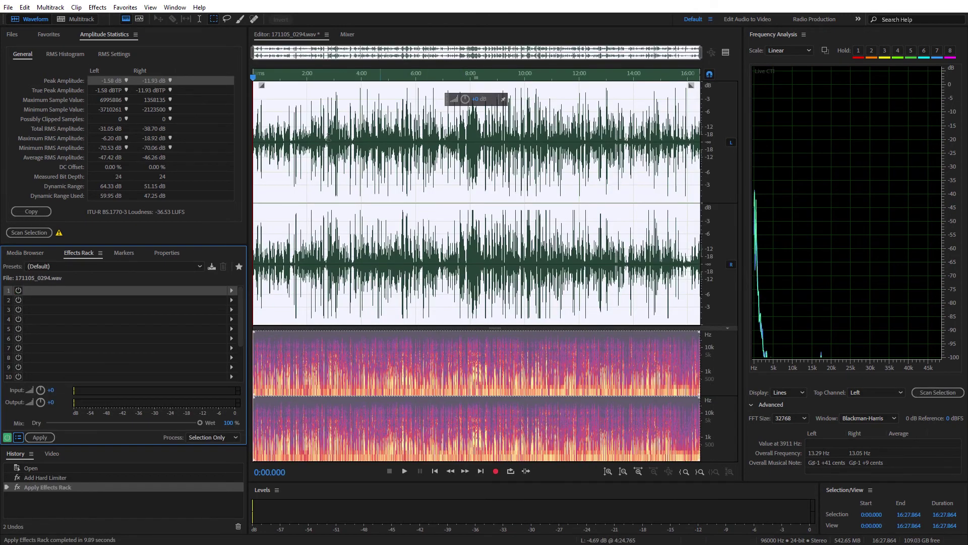
left_click(340, 194)
scroll(363, 193, "up", 5)
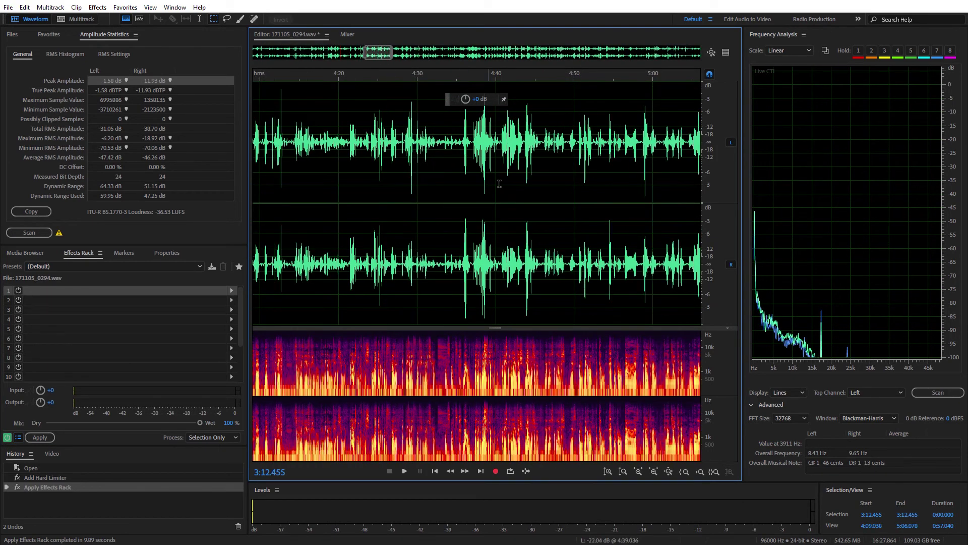
scroll(468, 194, "down", 5)
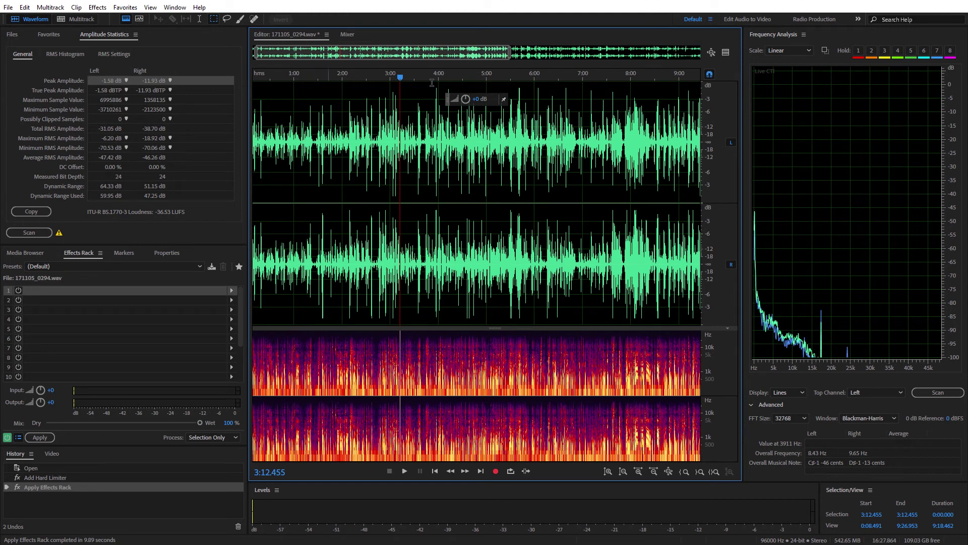